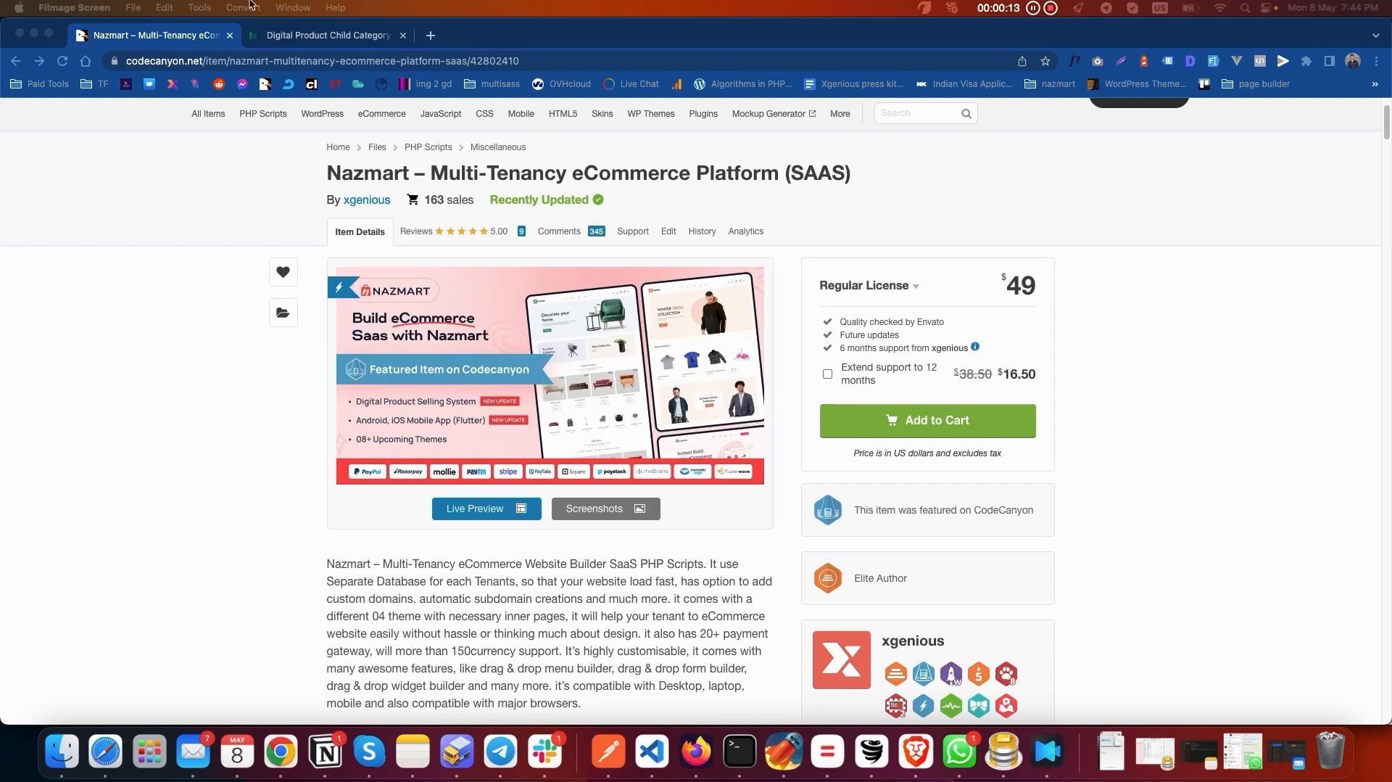
# Switch to the BookPoint admin site and open the digital product author list
pyautogui.click(312, 41)
pyautogui.scroll(5, 590, 507)
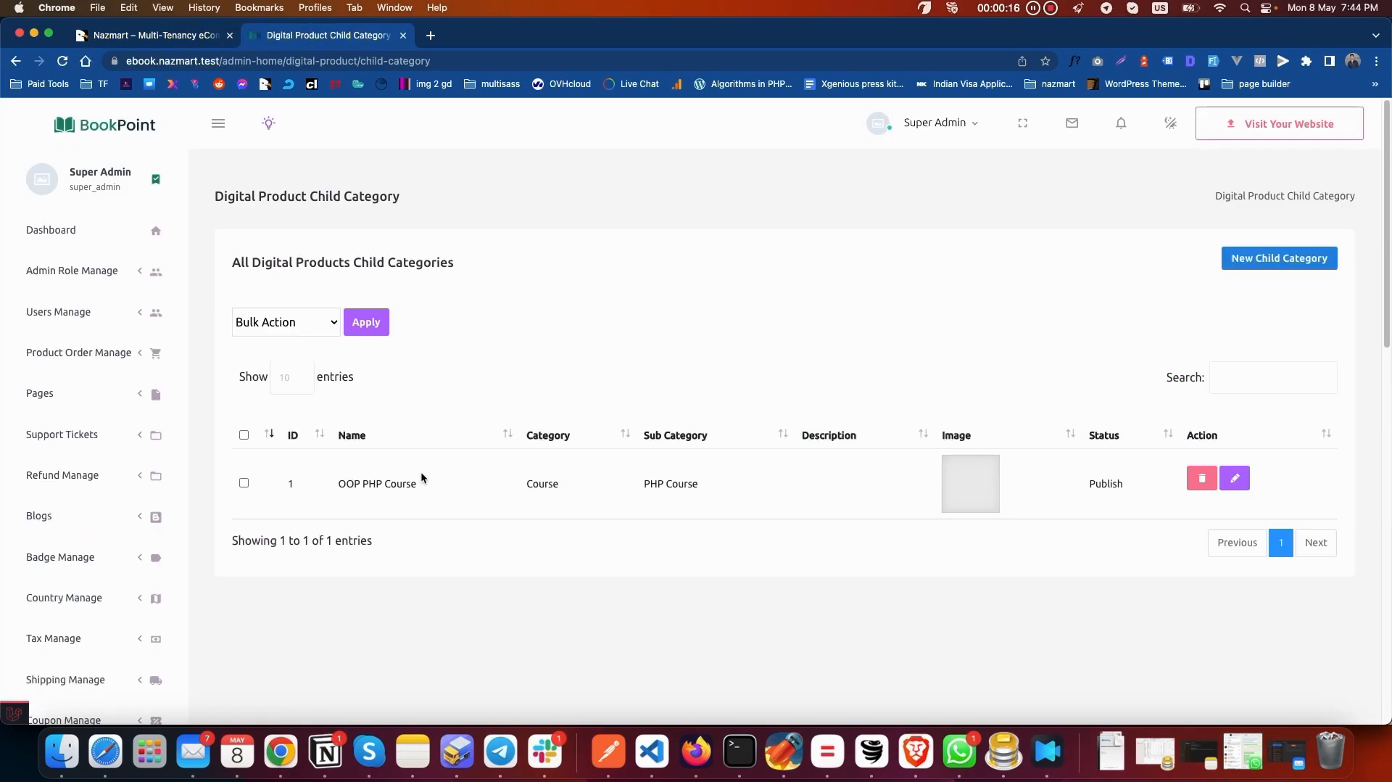
pyautogui.scroll(-1, 420, 468)
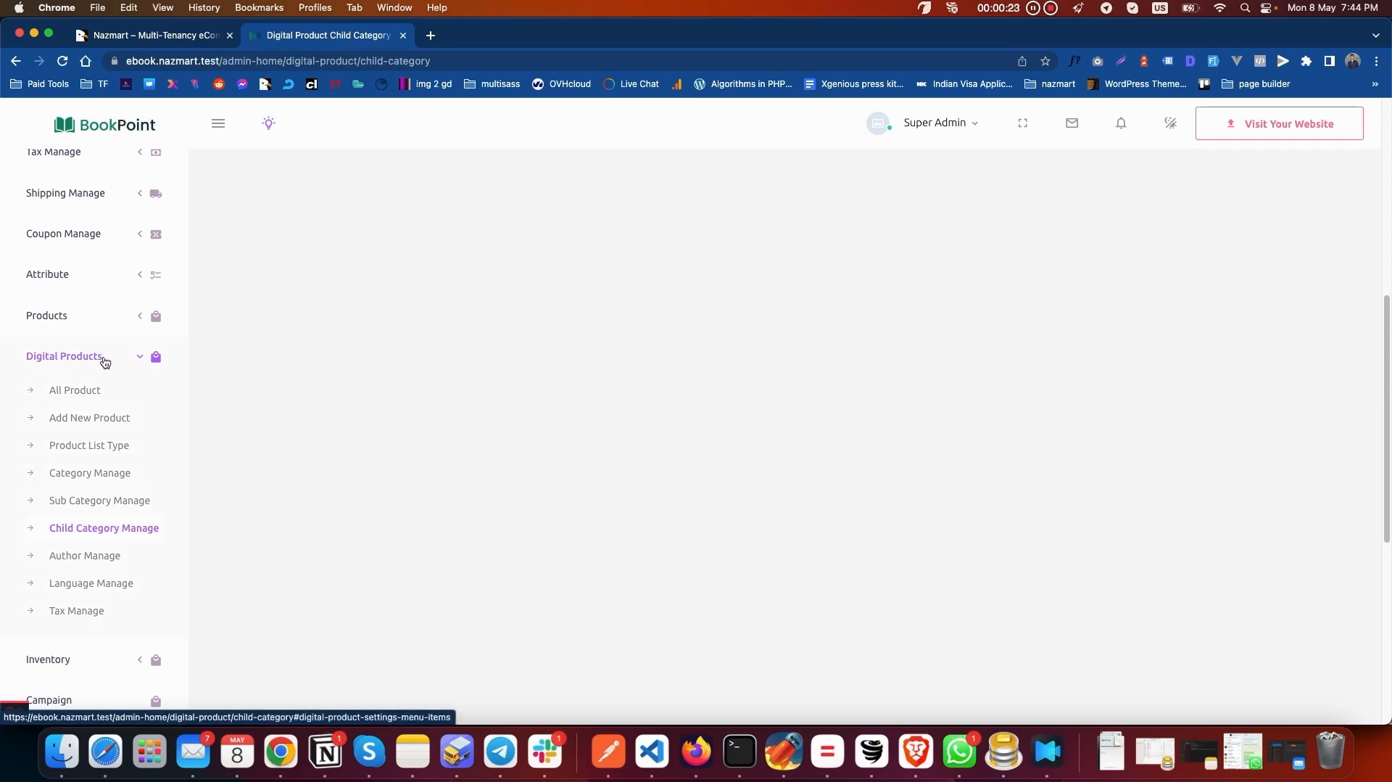
pyautogui.click(87, 562)
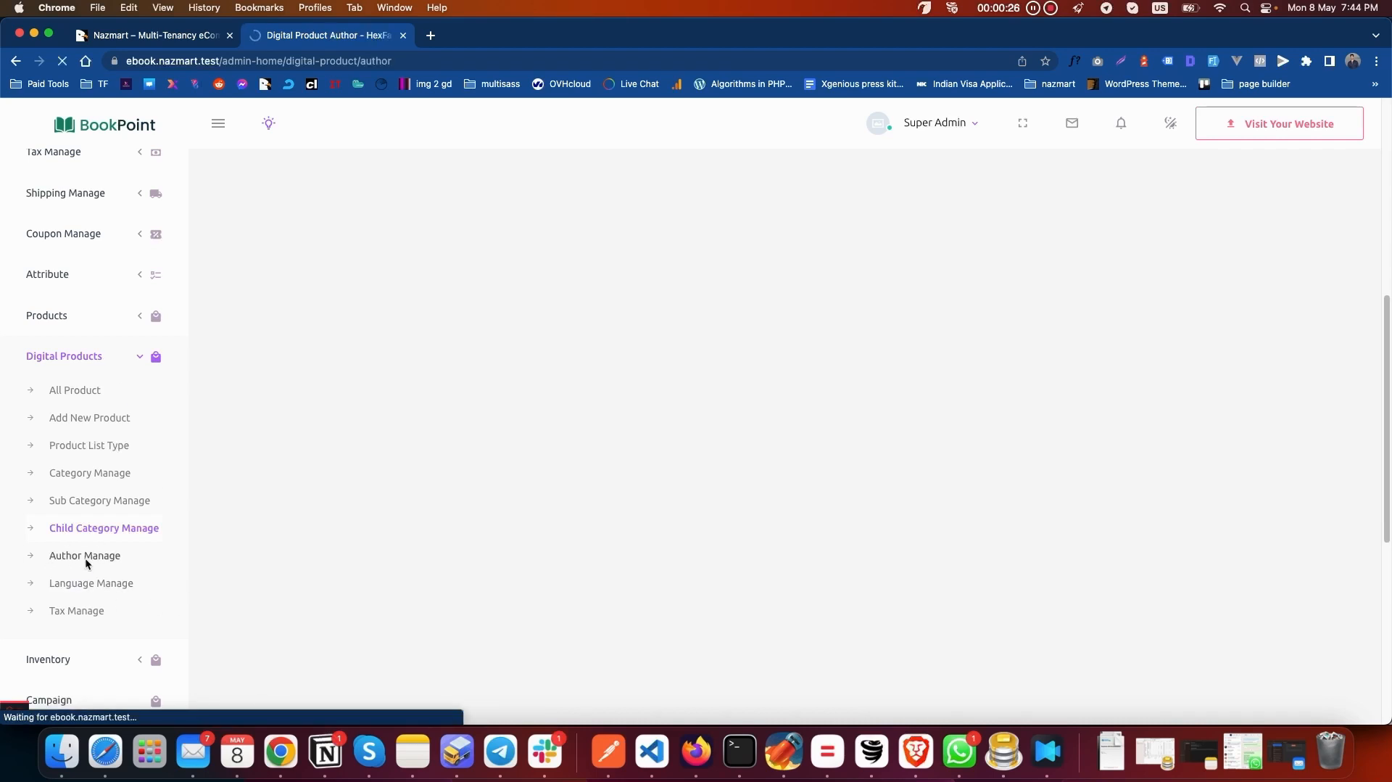
pyautogui.scroll(-1, 508, 551)
pyautogui.scroll(1, 508, 507)
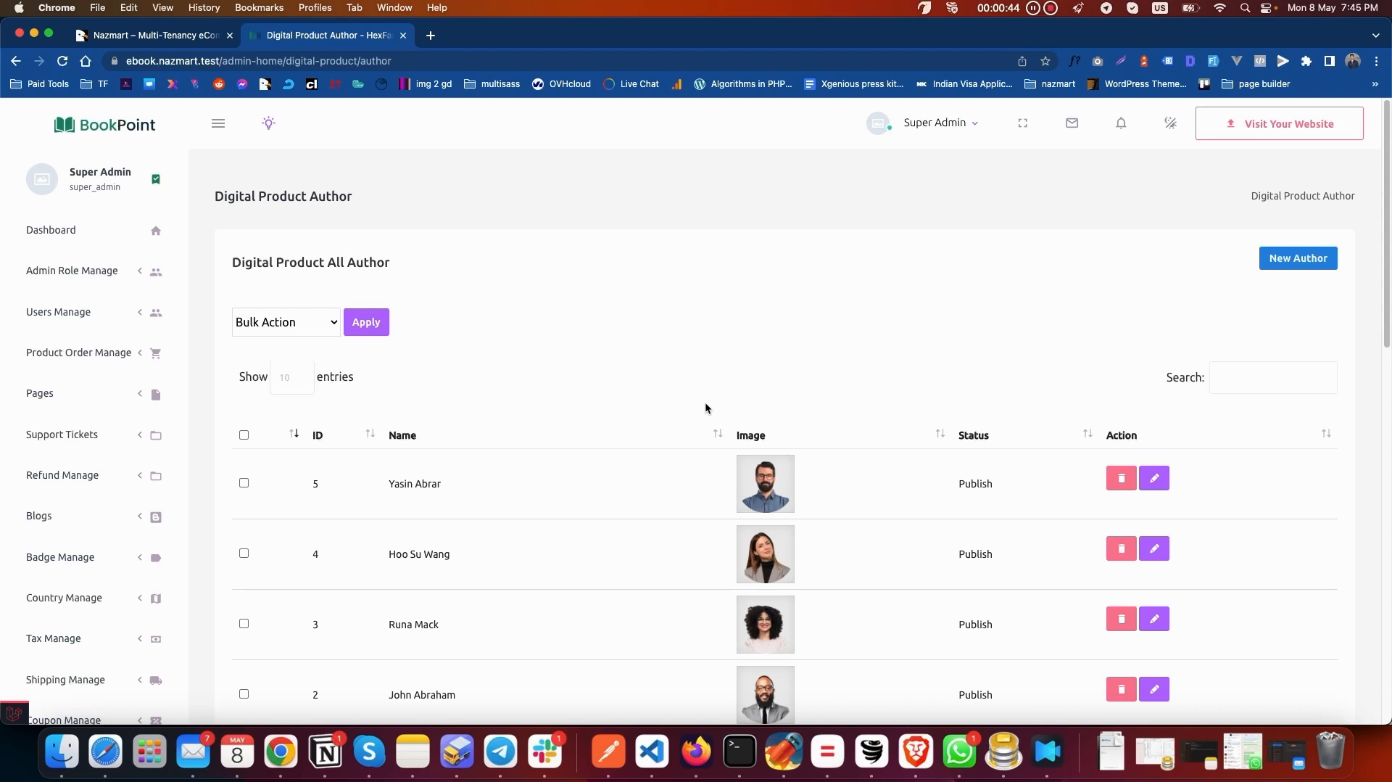
# View the form for creating a new digital product author and close it without adding an author
pyautogui.click(1298, 267)
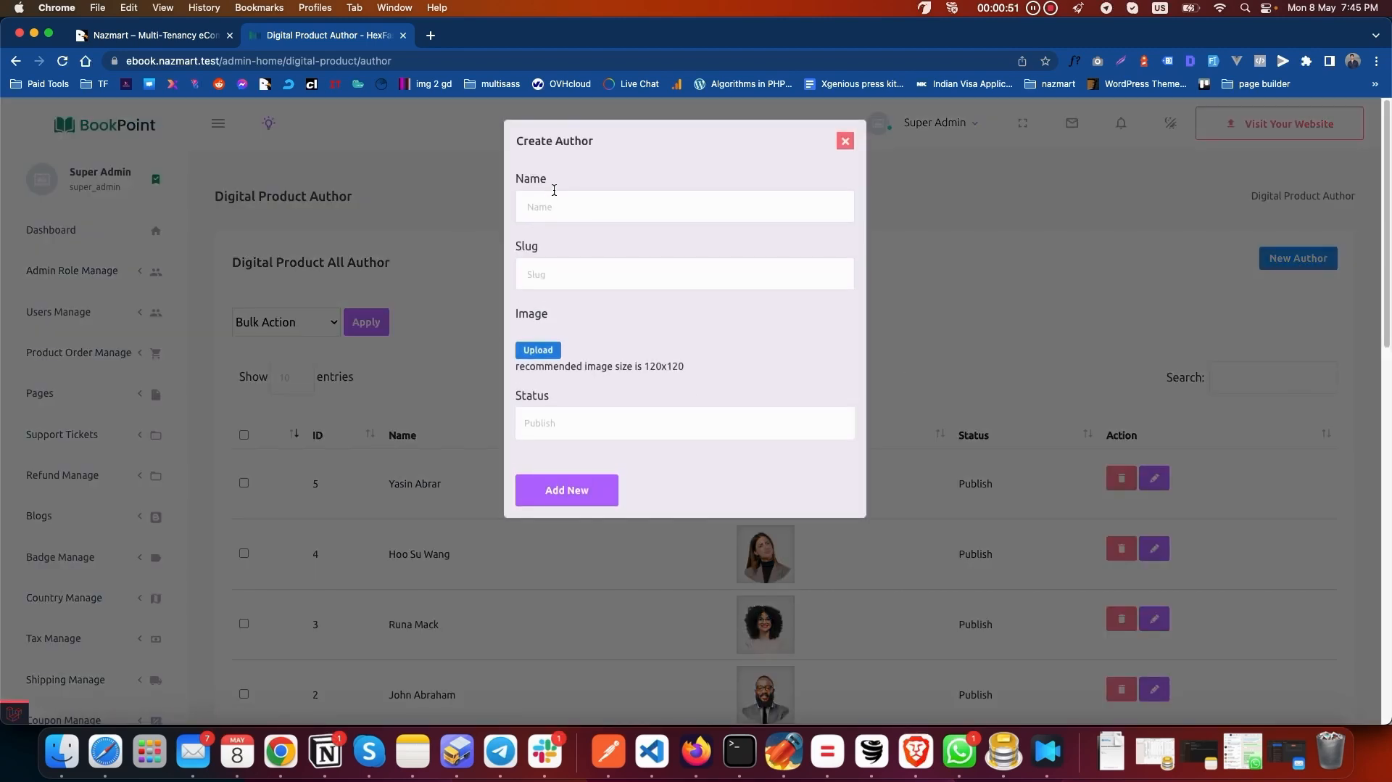
pyautogui.click(579, 202)
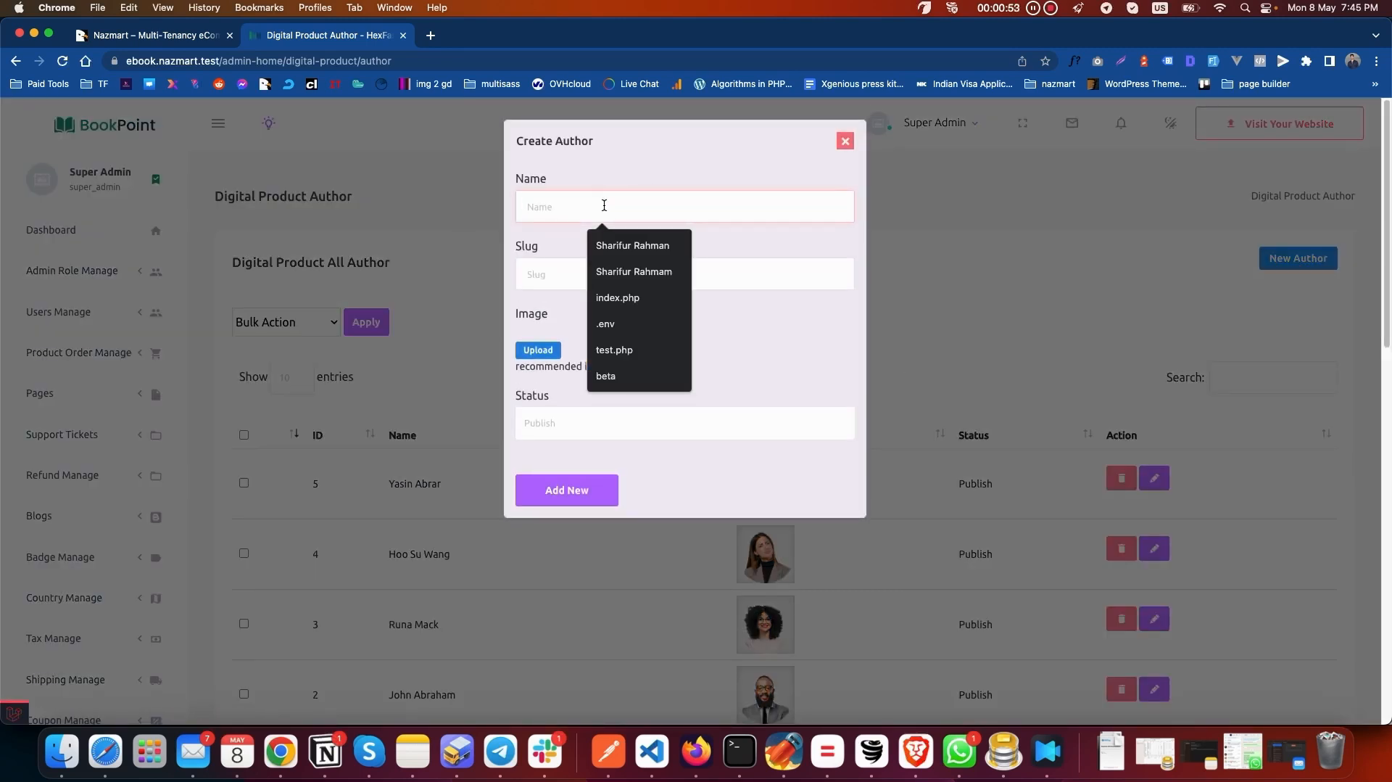
pyautogui.click(716, 485)
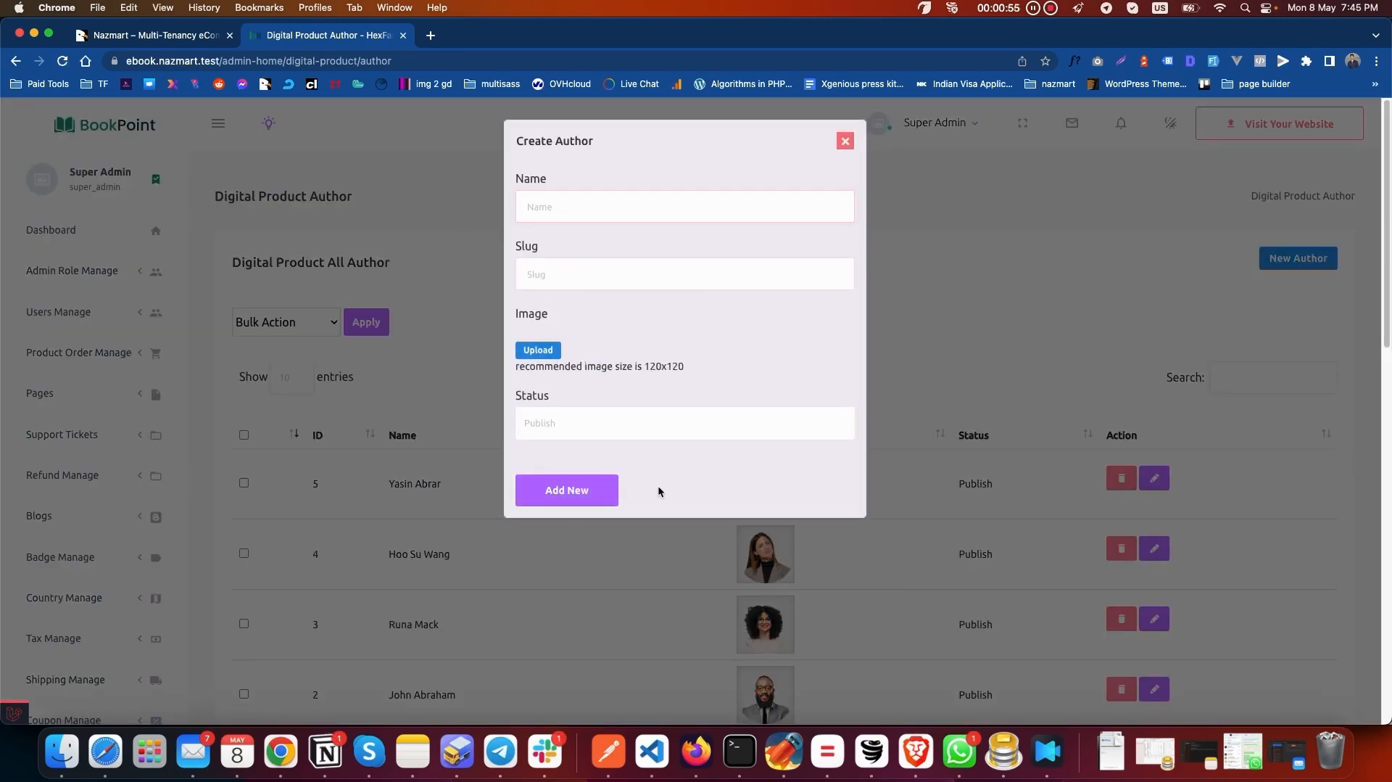
pyautogui.click(609, 492)
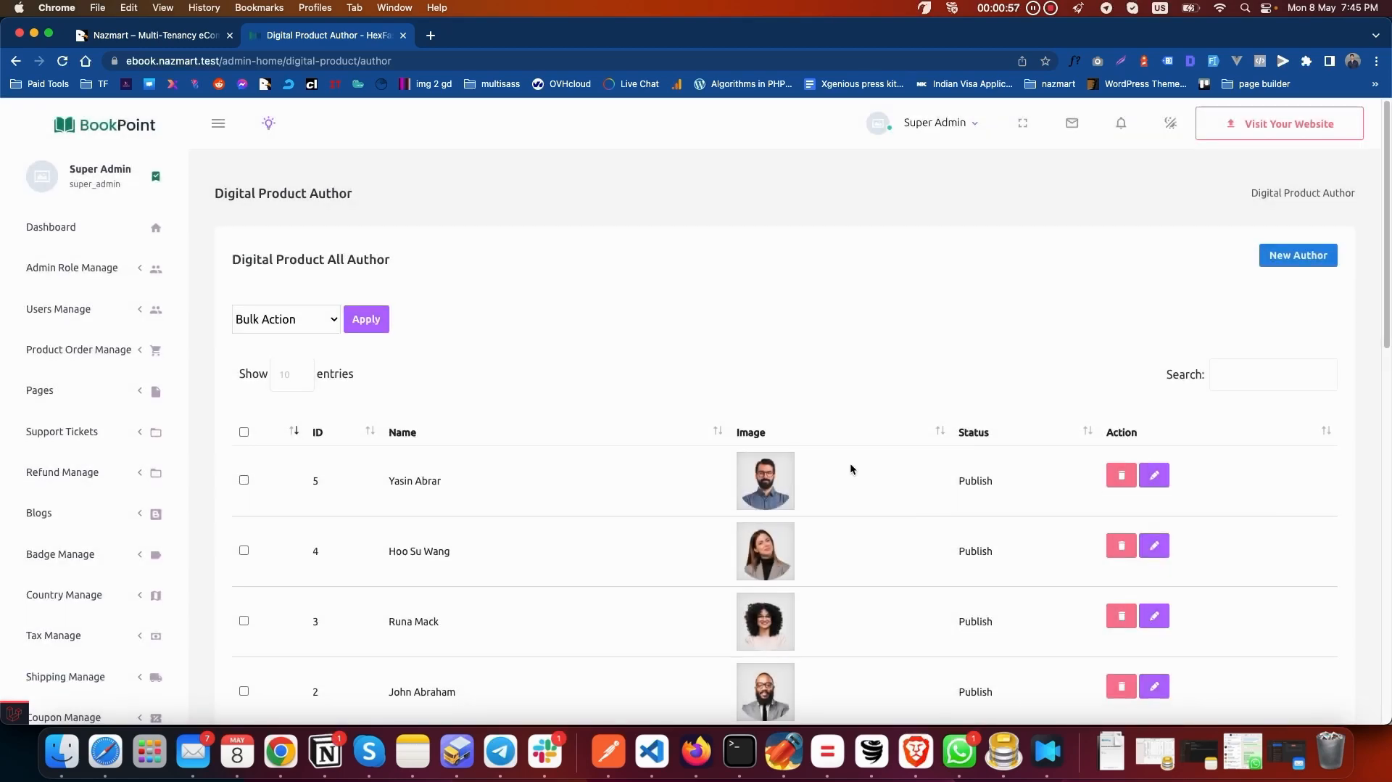
# View the edit form of the first listed author and close it without saving
pyautogui.scroll(-1, 850, 463)
pyautogui.scroll(-4, 617, 486)
pyautogui.scroll(1, 1209, 347)
pyautogui.click(1156, 340)
pyautogui.click(1220, 408)
# Open the language management page for digital products
pyautogui.scroll(-3, 124, 544)
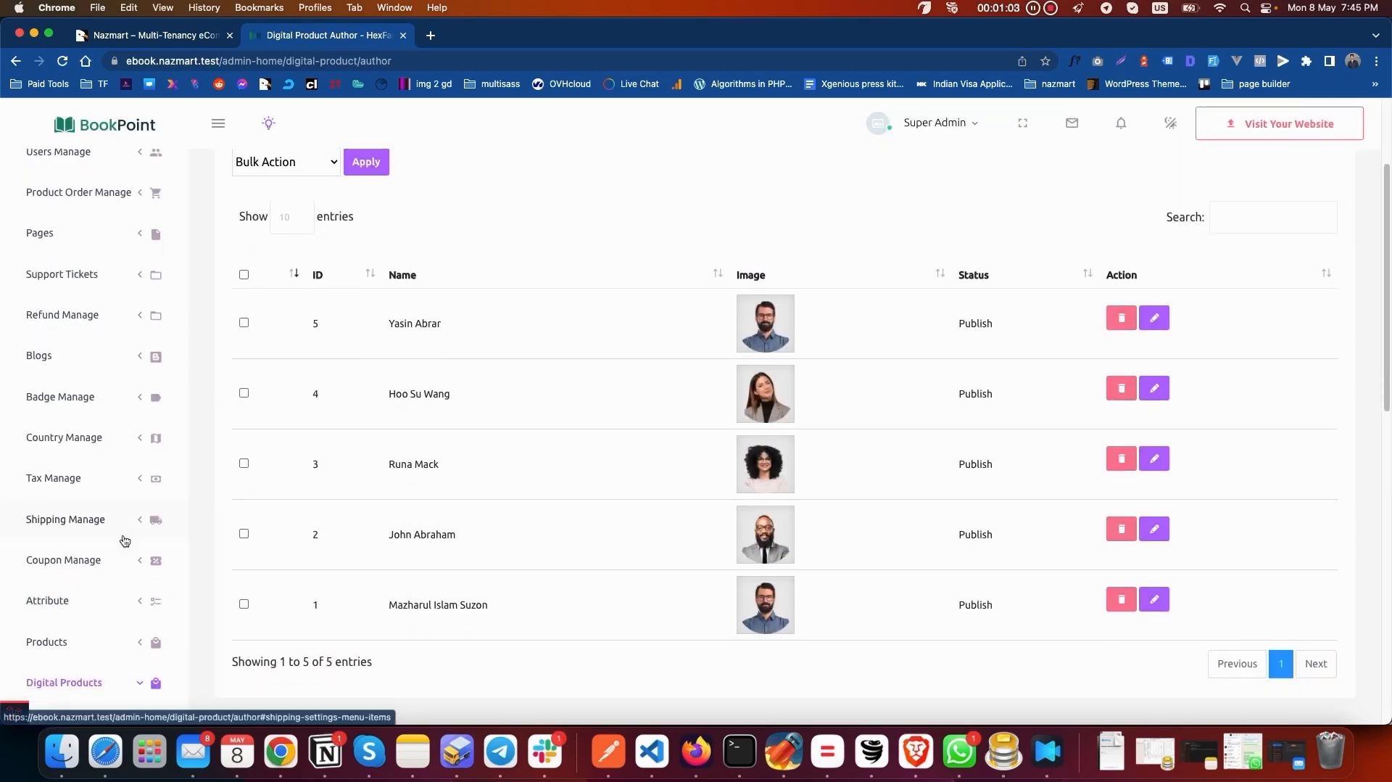
pyautogui.scroll(-6, 481, 539)
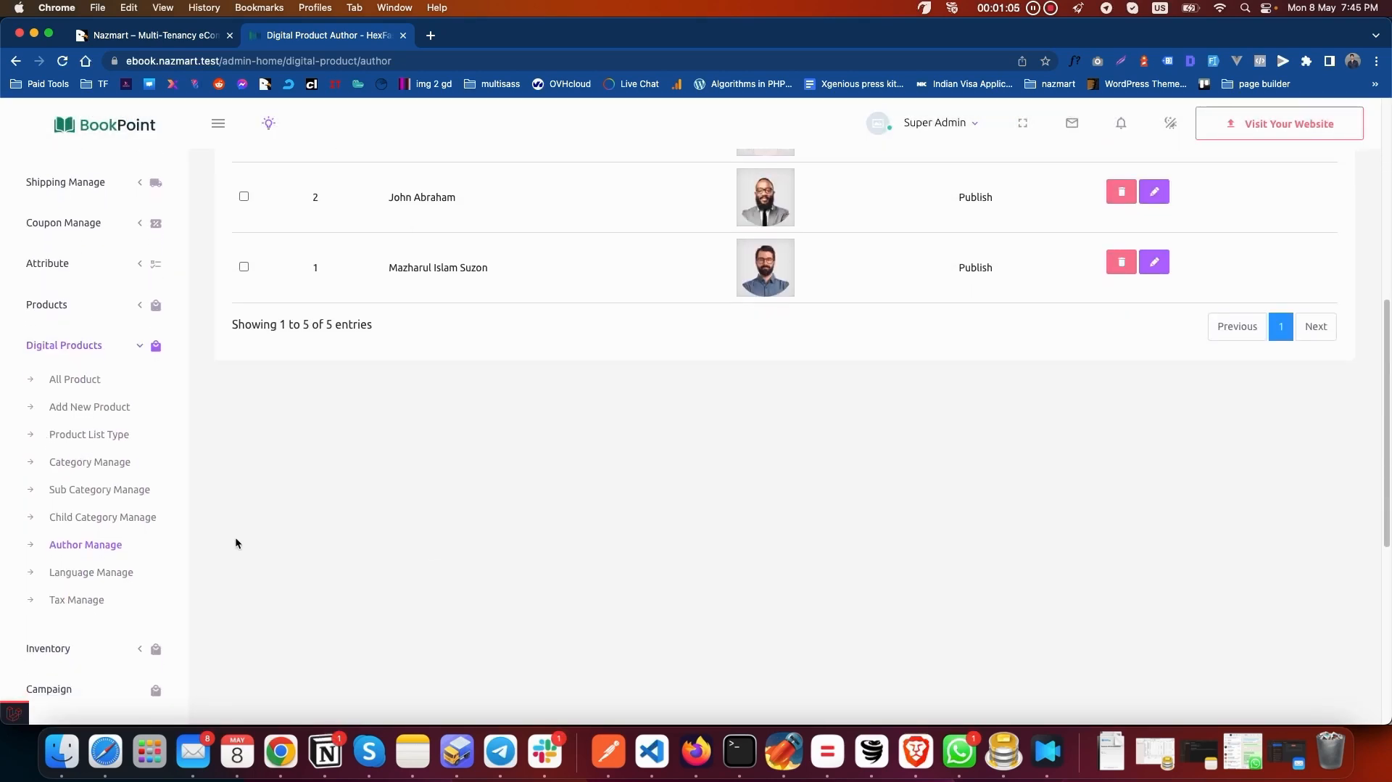
pyautogui.click(127, 578)
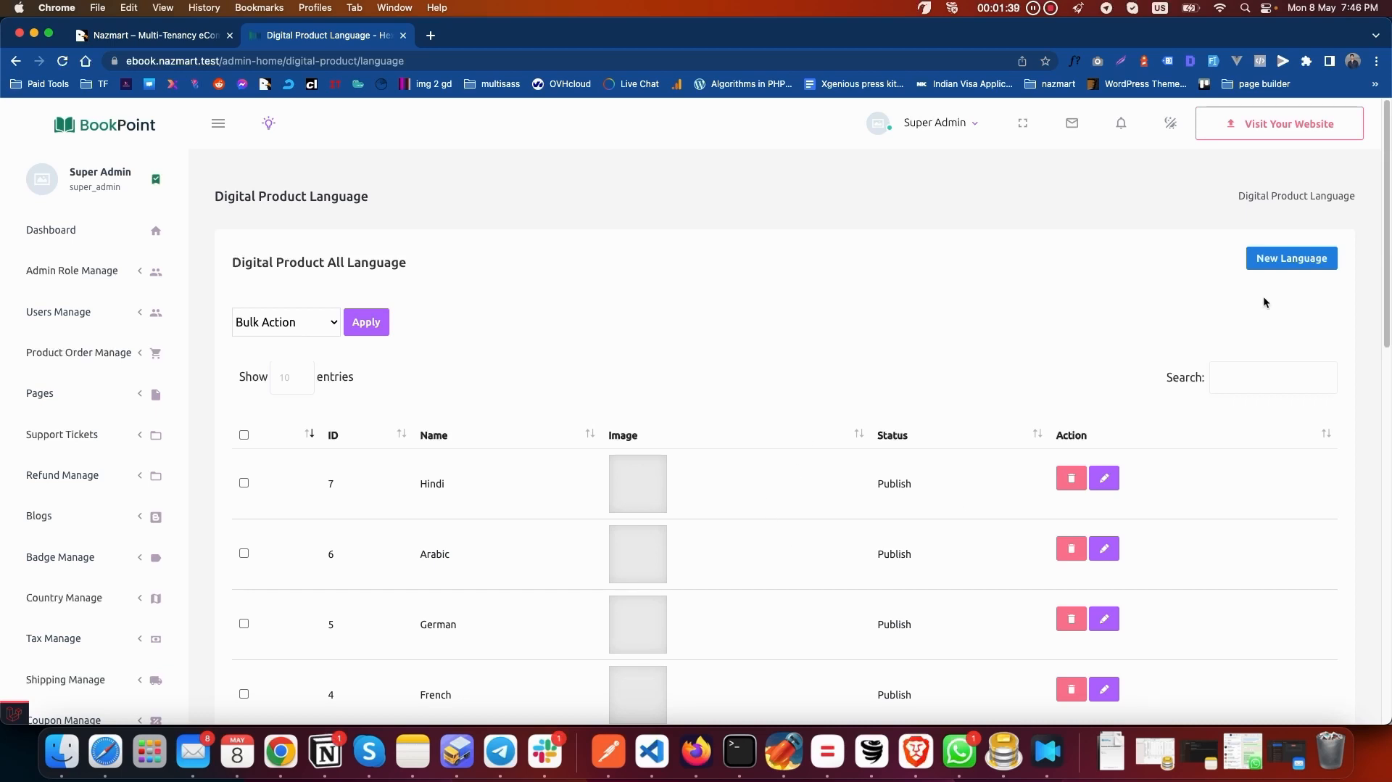
# View the new language form and the edit form of the Hindi language, closing both without saving
pyautogui.click(1285, 261)
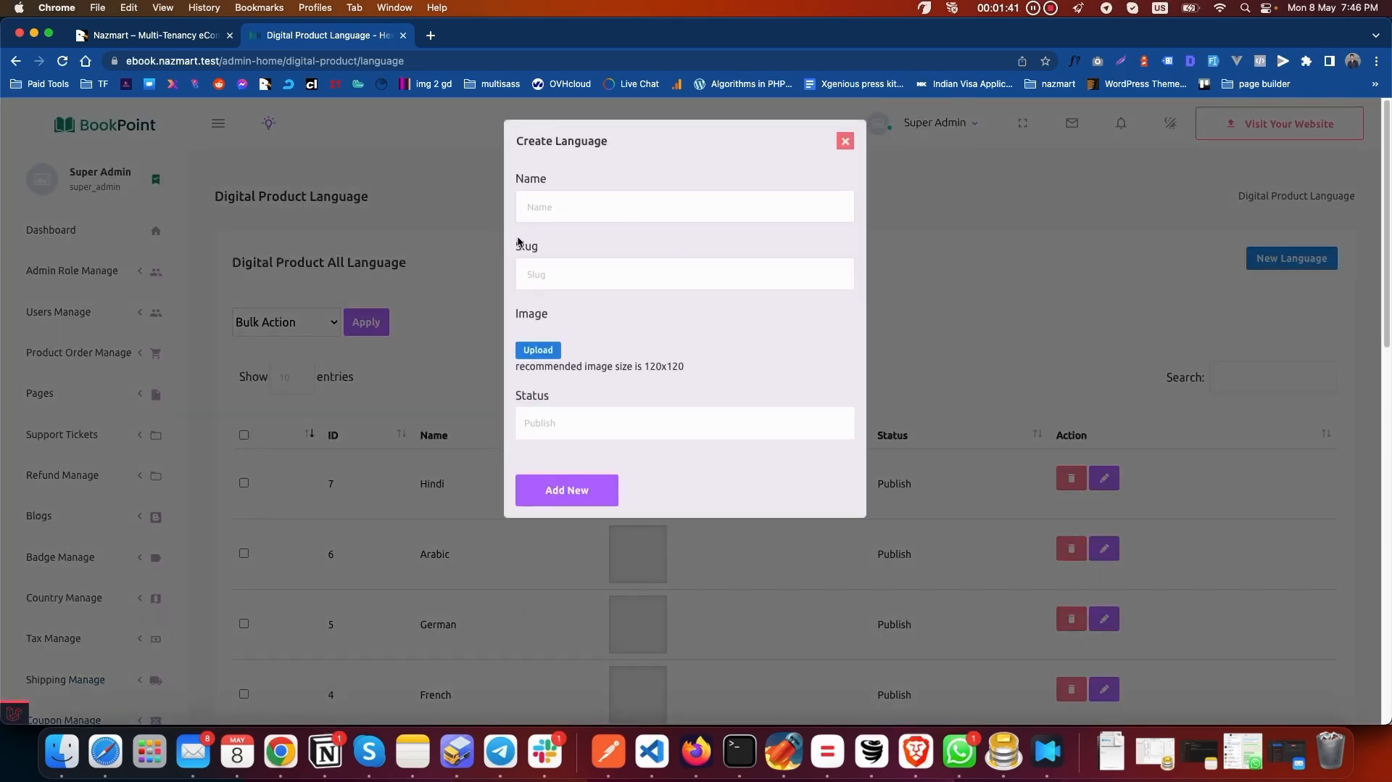
pyautogui.click(567, 213)
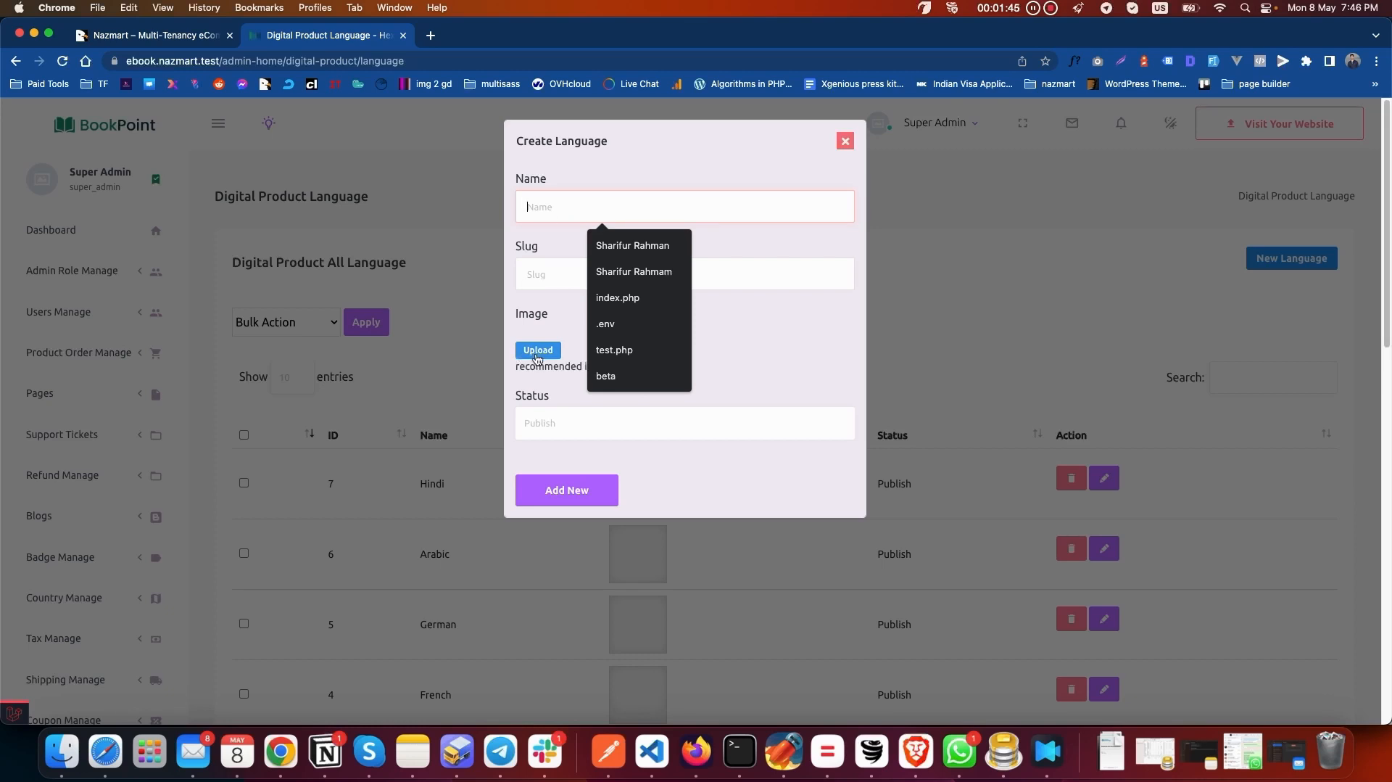
pyautogui.click(845, 361)
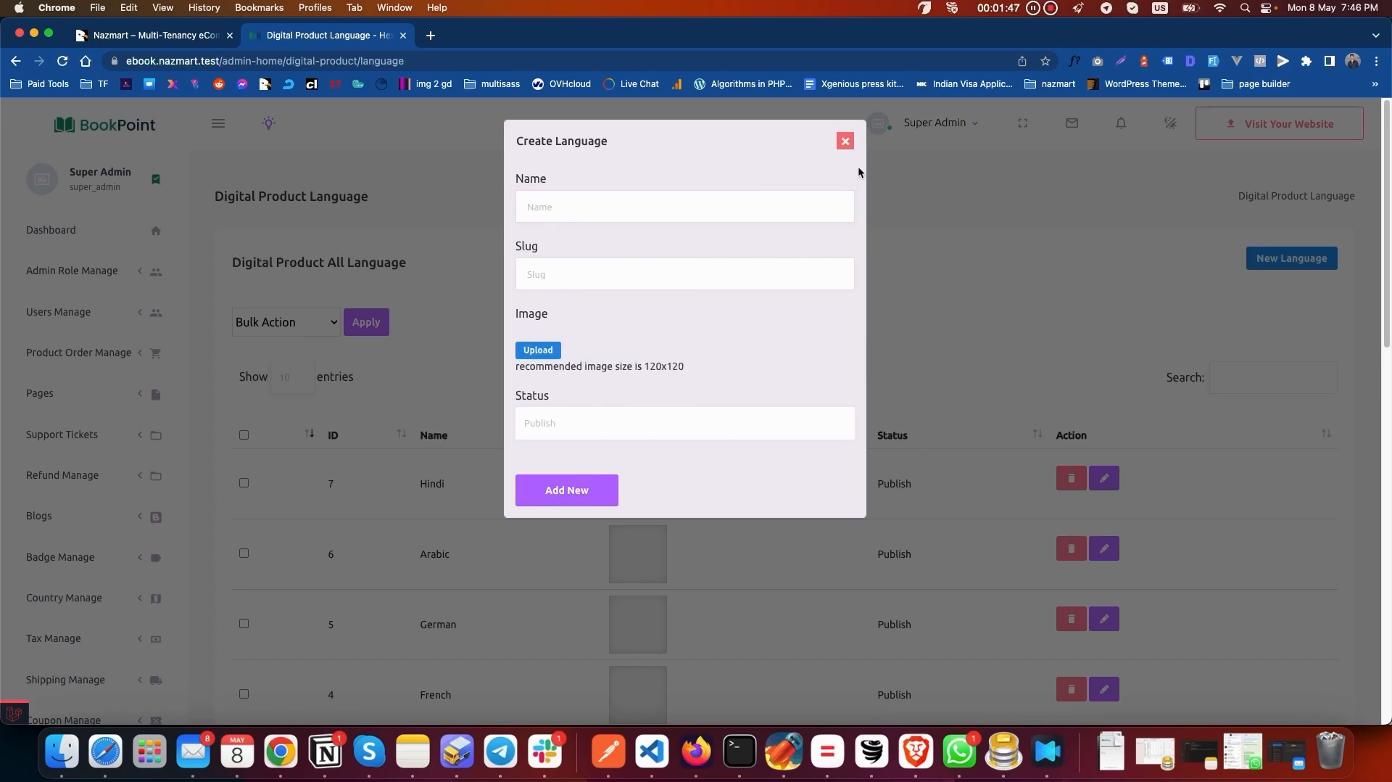
pyautogui.click(846, 142)
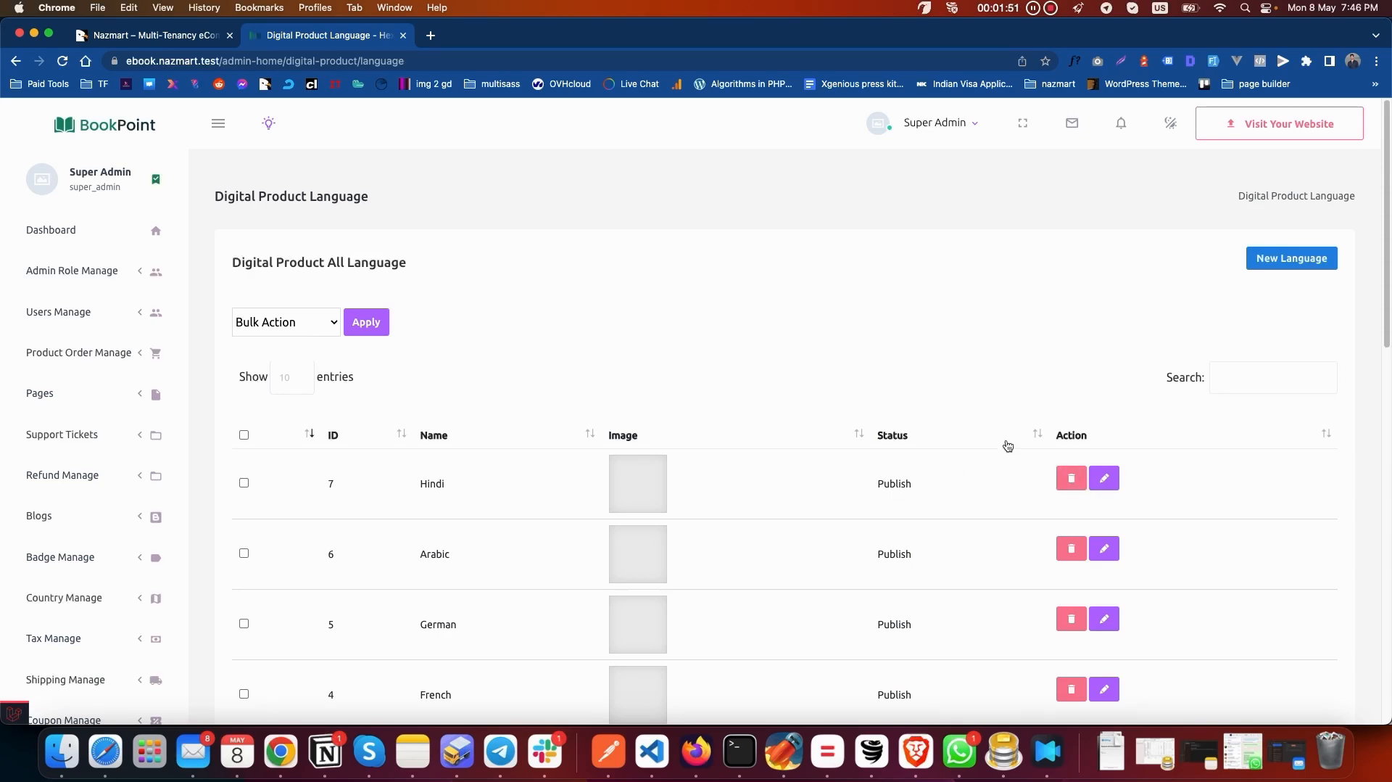
pyautogui.click(1105, 478)
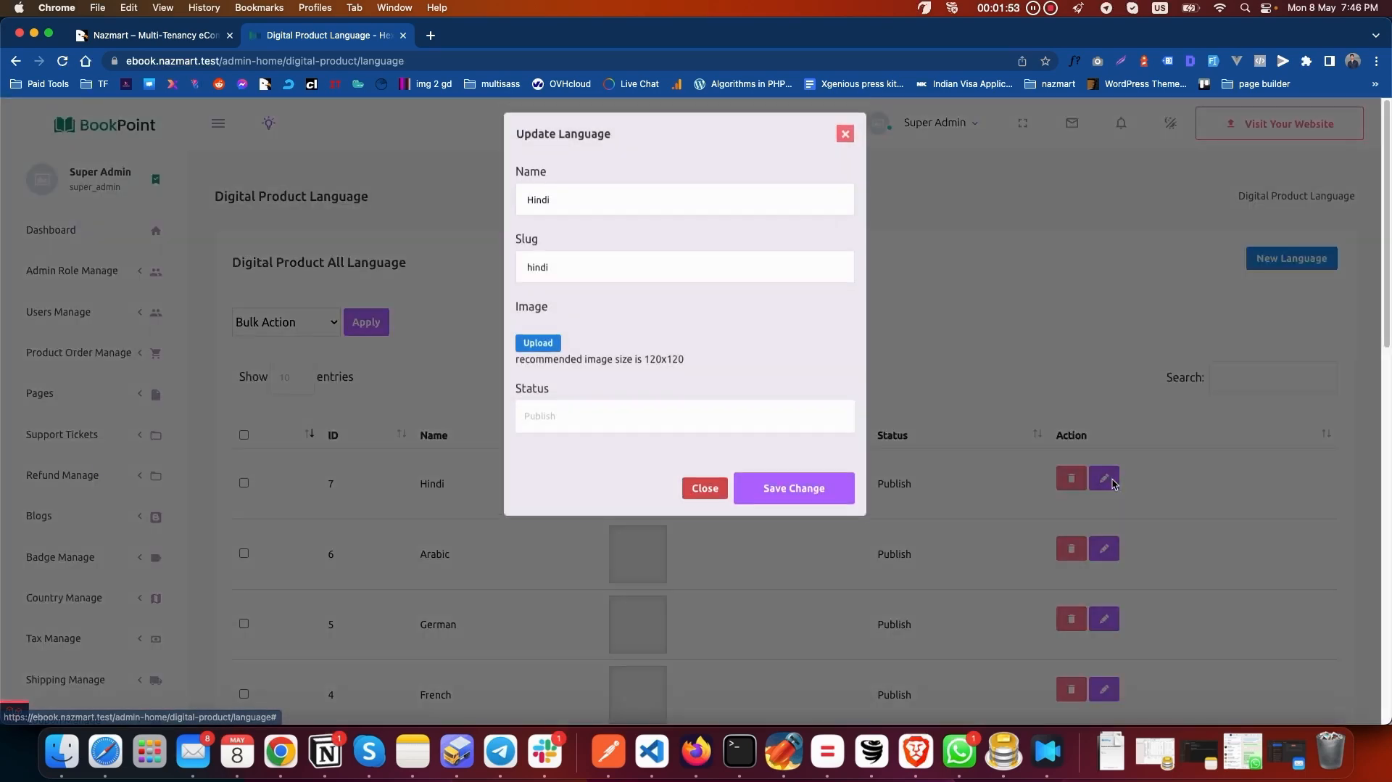
pyautogui.click(1153, 482)
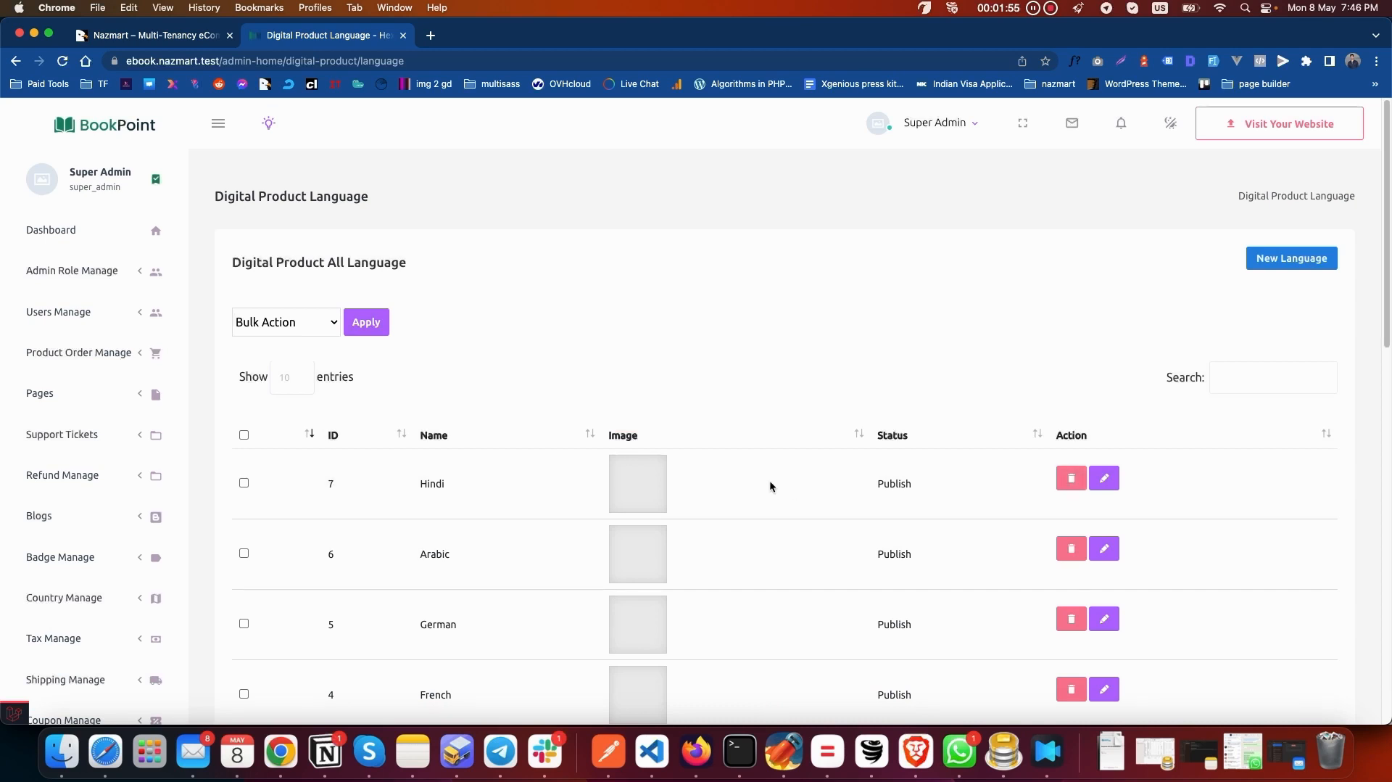
# Open the tax management page for digital products
pyautogui.scroll(-3, 770, 485)
pyautogui.scroll(-9, 770, 486)
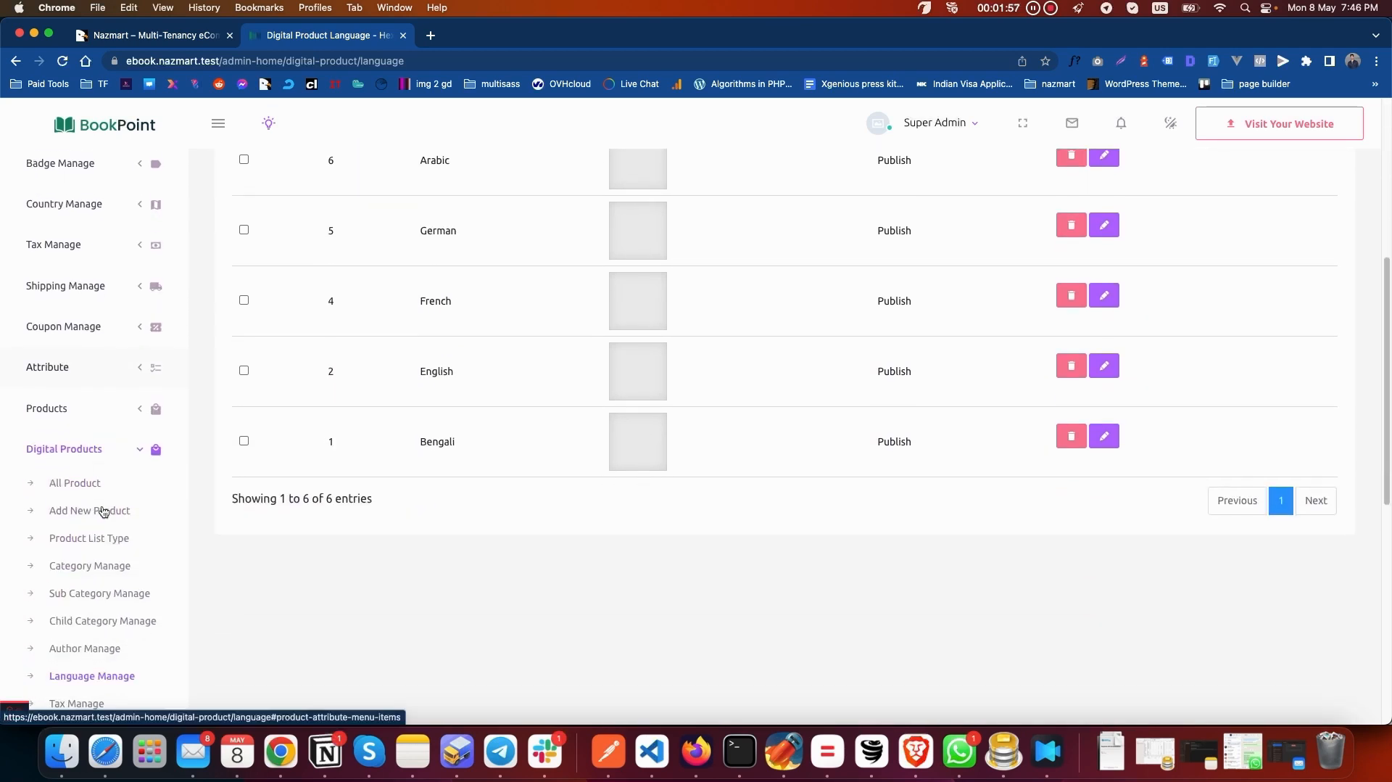
pyautogui.click(84, 551)
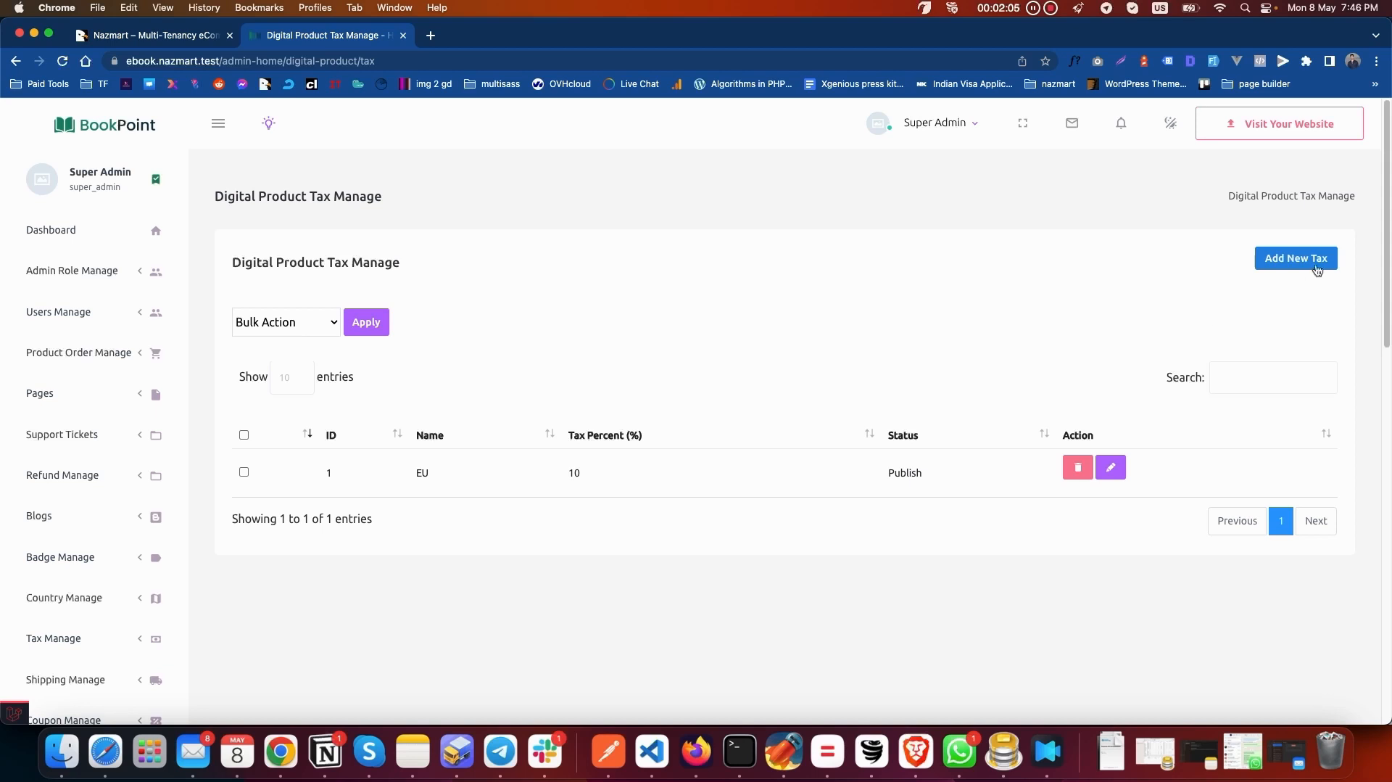
# Try a tax percent of 10 in the form for a new digital product tax and close it without adding the tax
pyautogui.click(1285, 260)
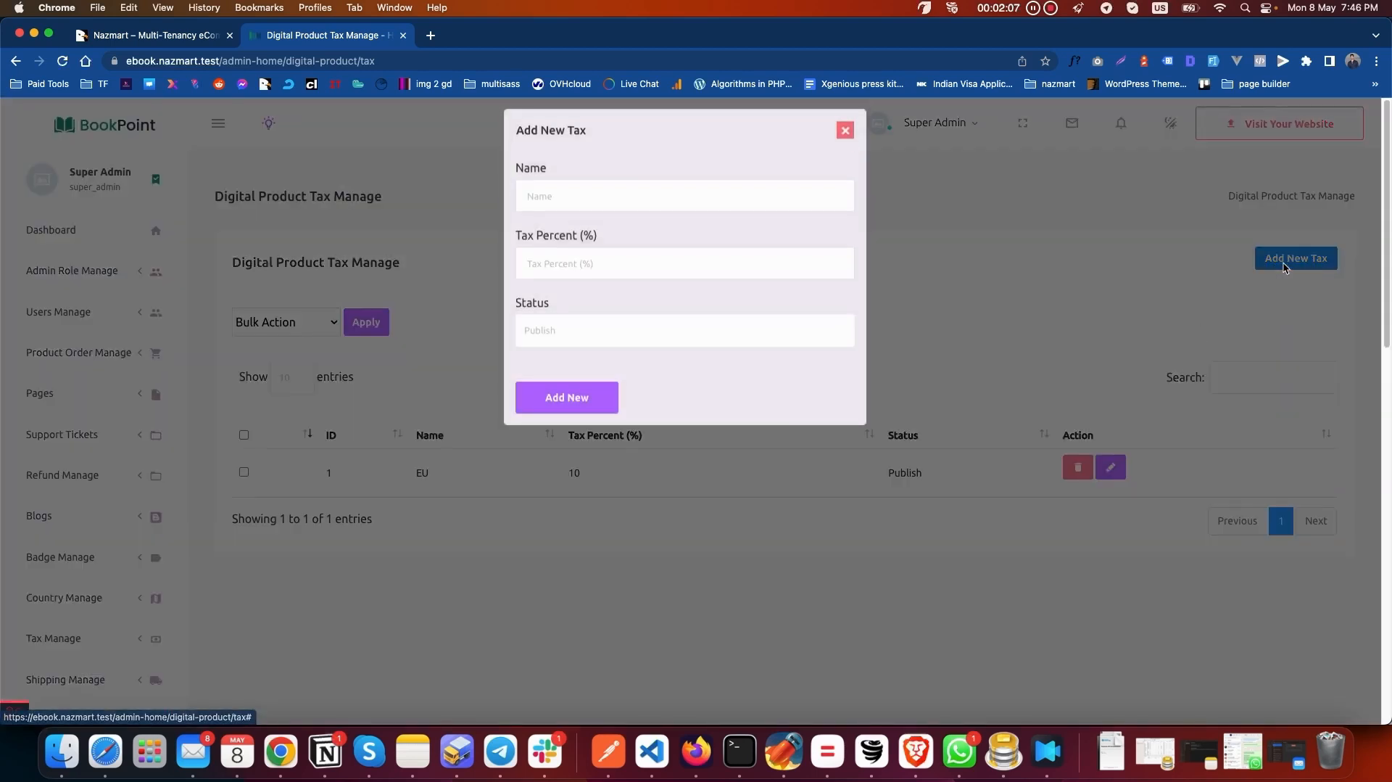
pyautogui.click(622, 210)
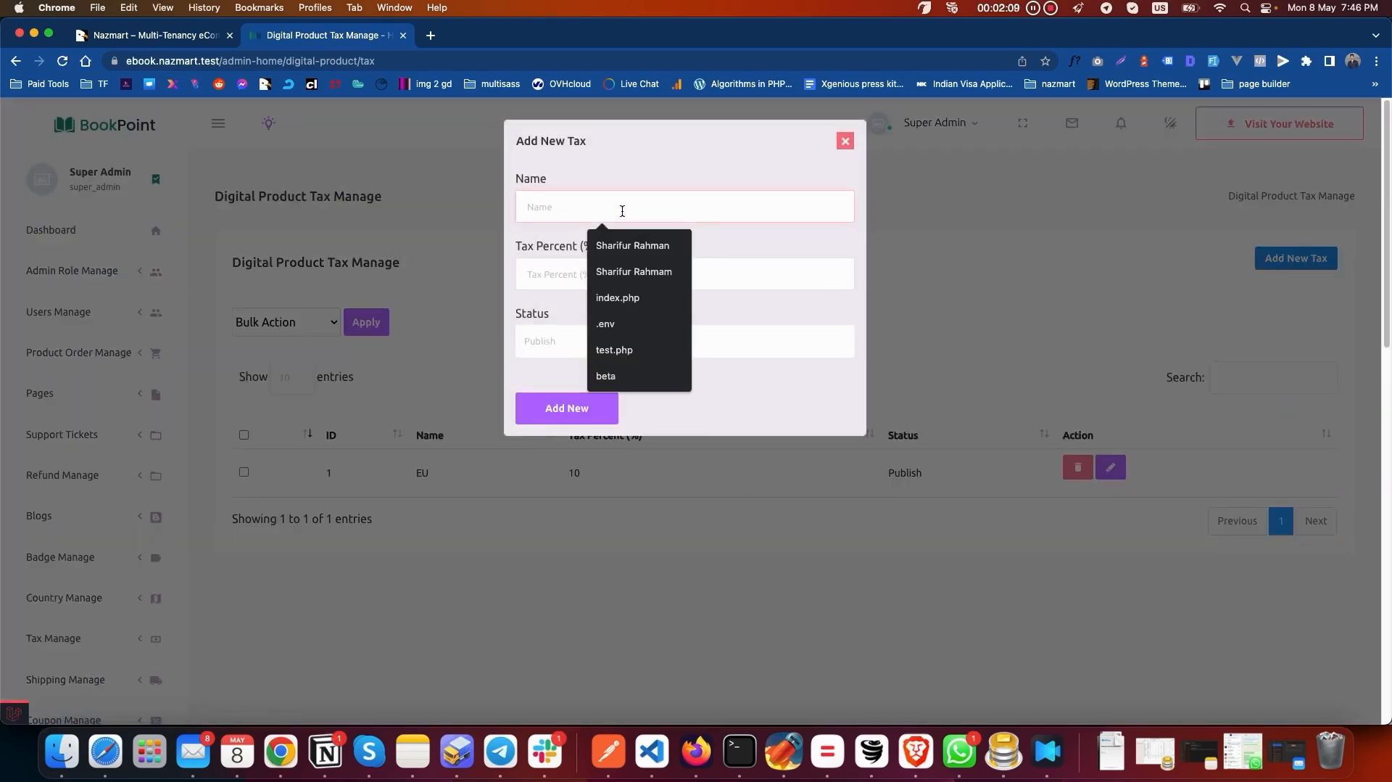
pyautogui.click(705, 174)
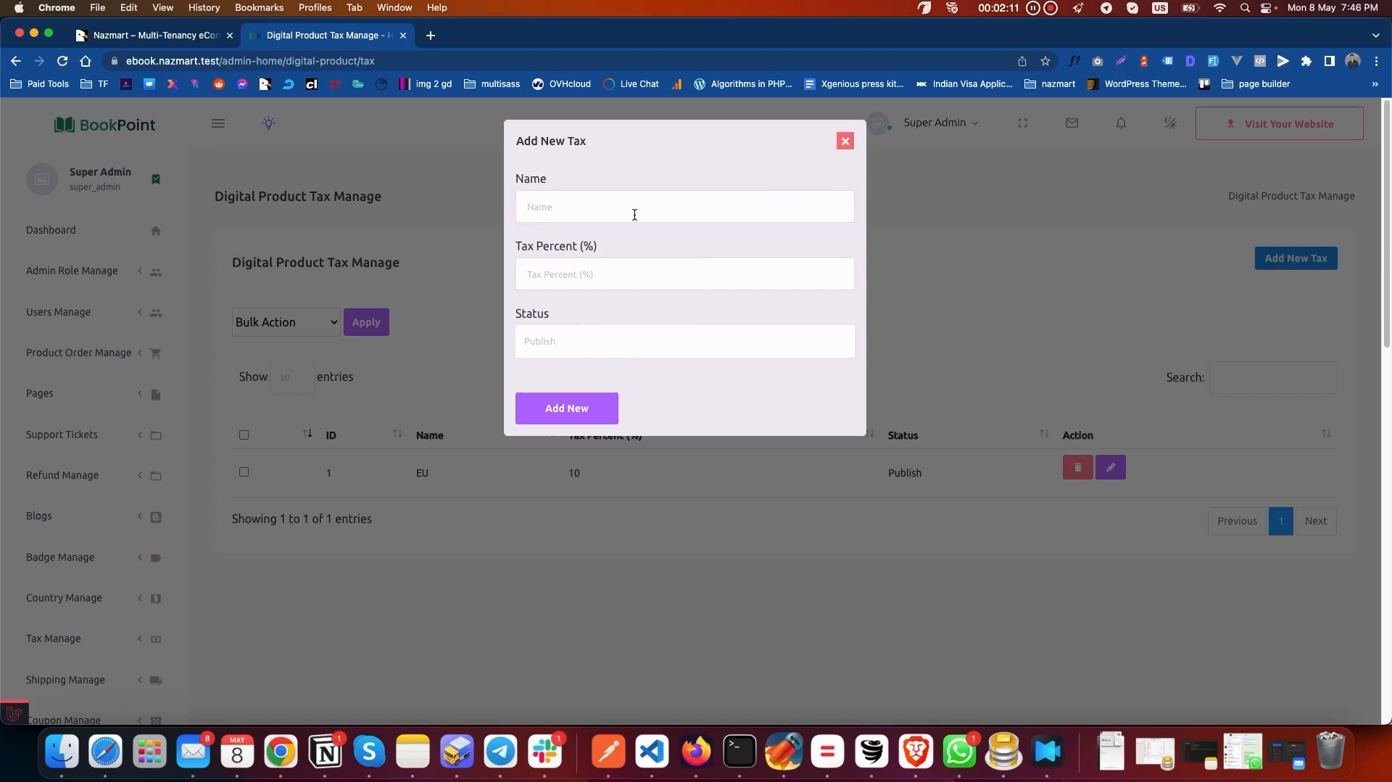
pyautogui.click(591, 276)
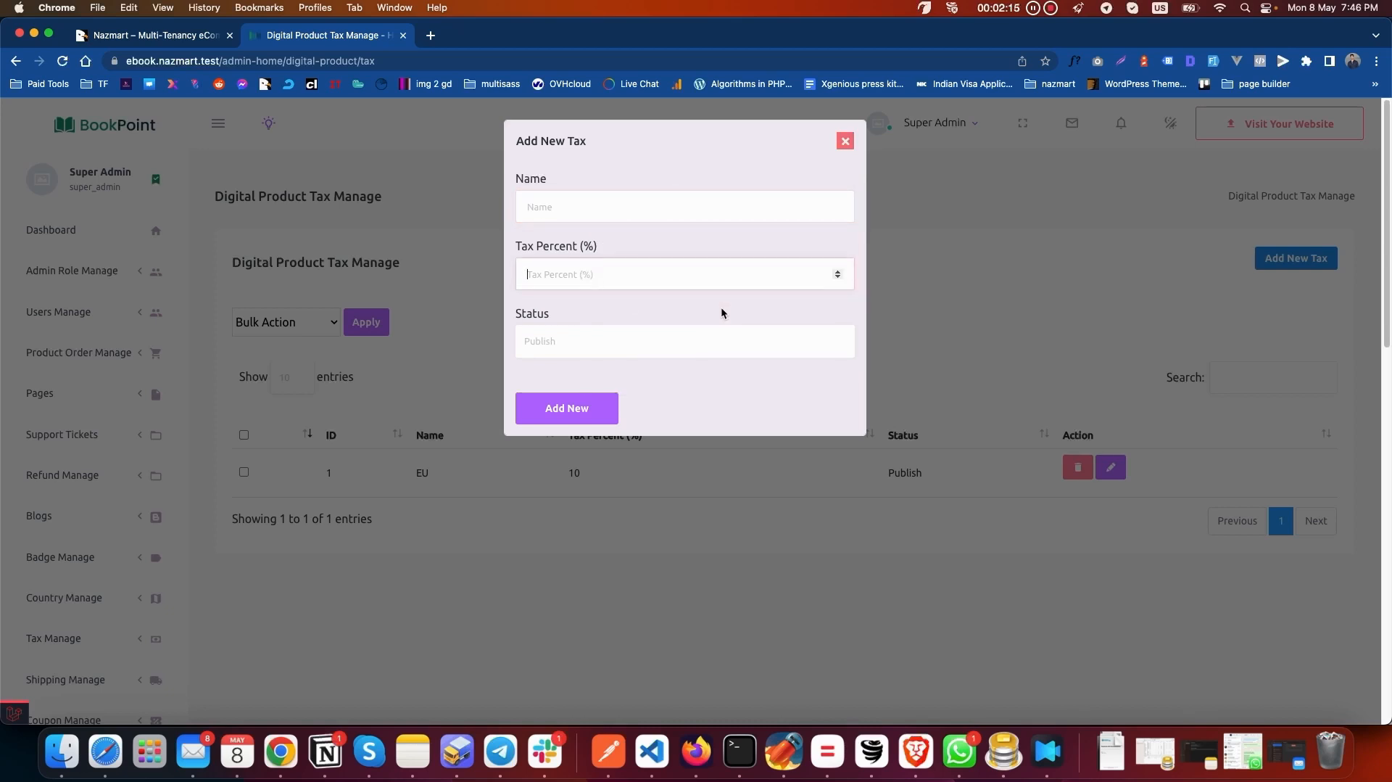
pyautogui.write('10')
pyautogui.press('BackSpace')
pyautogui.press('BackSpace')
pyautogui.write('5')
pyautogui.press('BackSpace')
pyautogui.write('10')
pyautogui.click(568, 206)
pyautogui.click(768, 439)
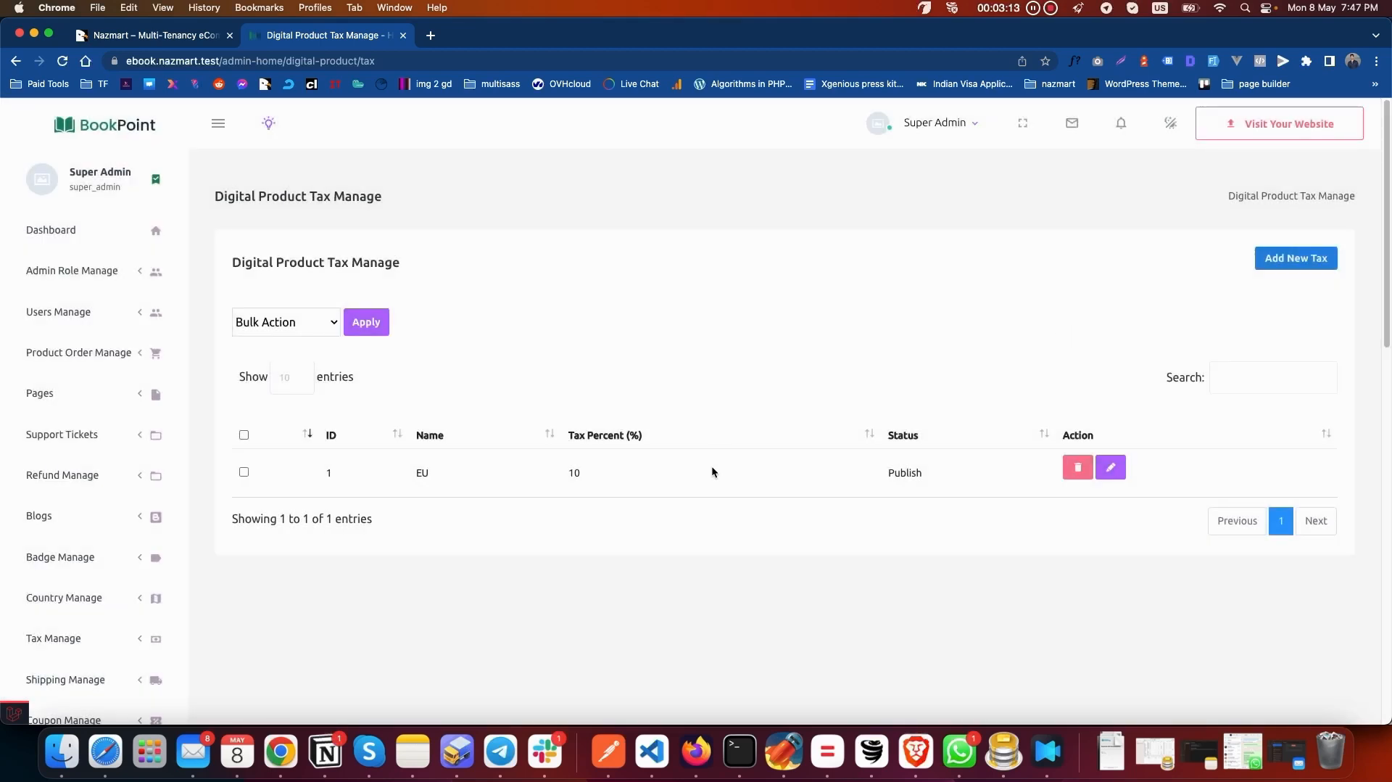
# View the edit form of the EU tax, close it without saving, and look over the tax management page
pyautogui.click(1111, 468)
pyautogui.click(1088, 568)
pyautogui.scroll(-6, 638, 541)
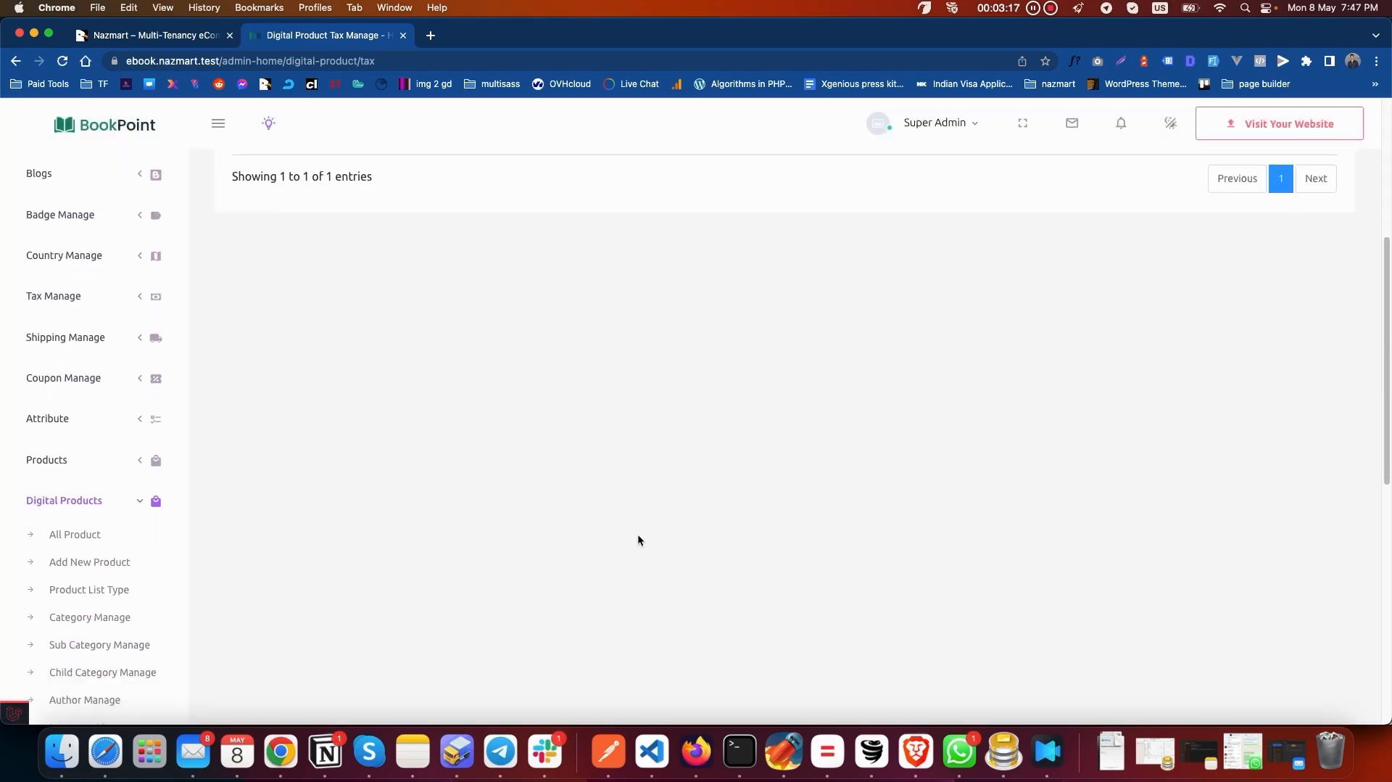
pyautogui.scroll(-5, 439, 603)
pyautogui.scroll(8, 790, 603)
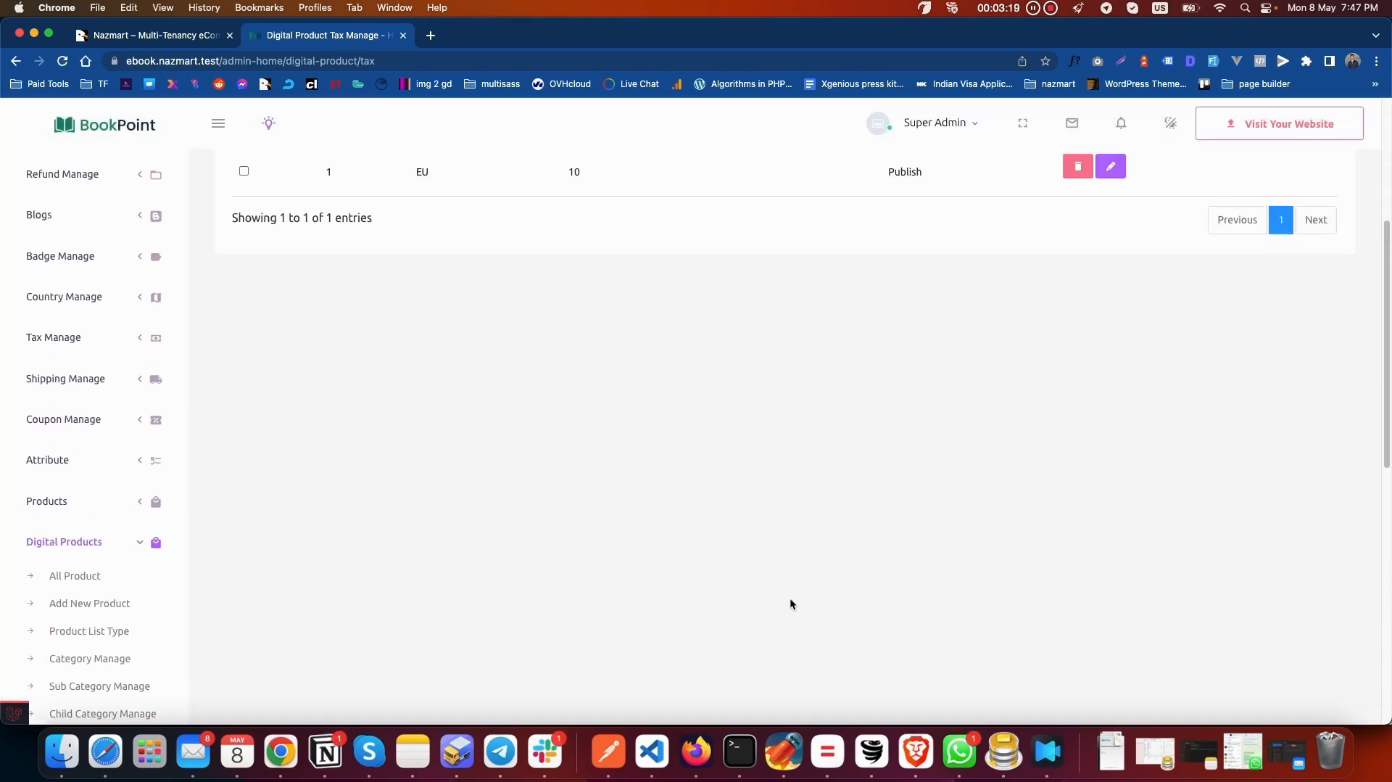
pyautogui.scroll(4, 792, 605)
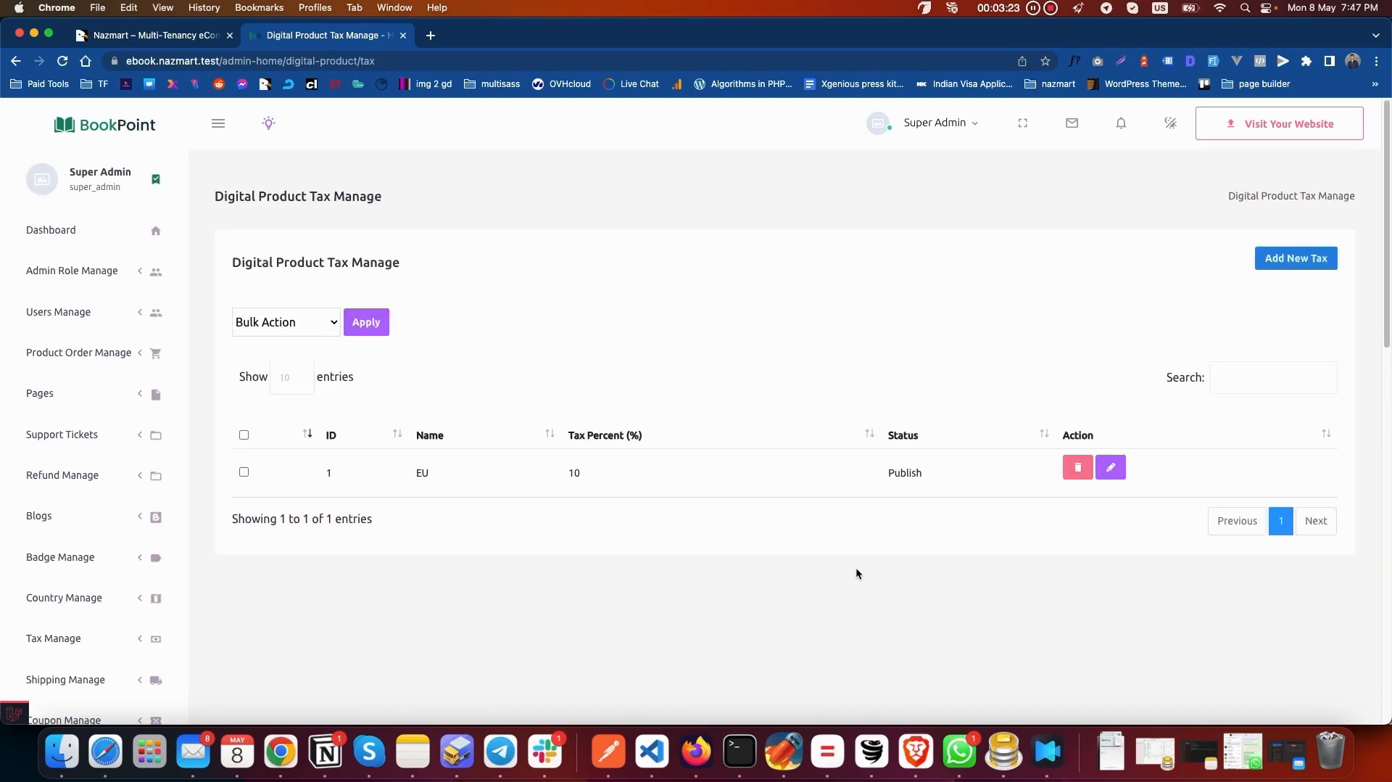
pyautogui.click(1051, 9)
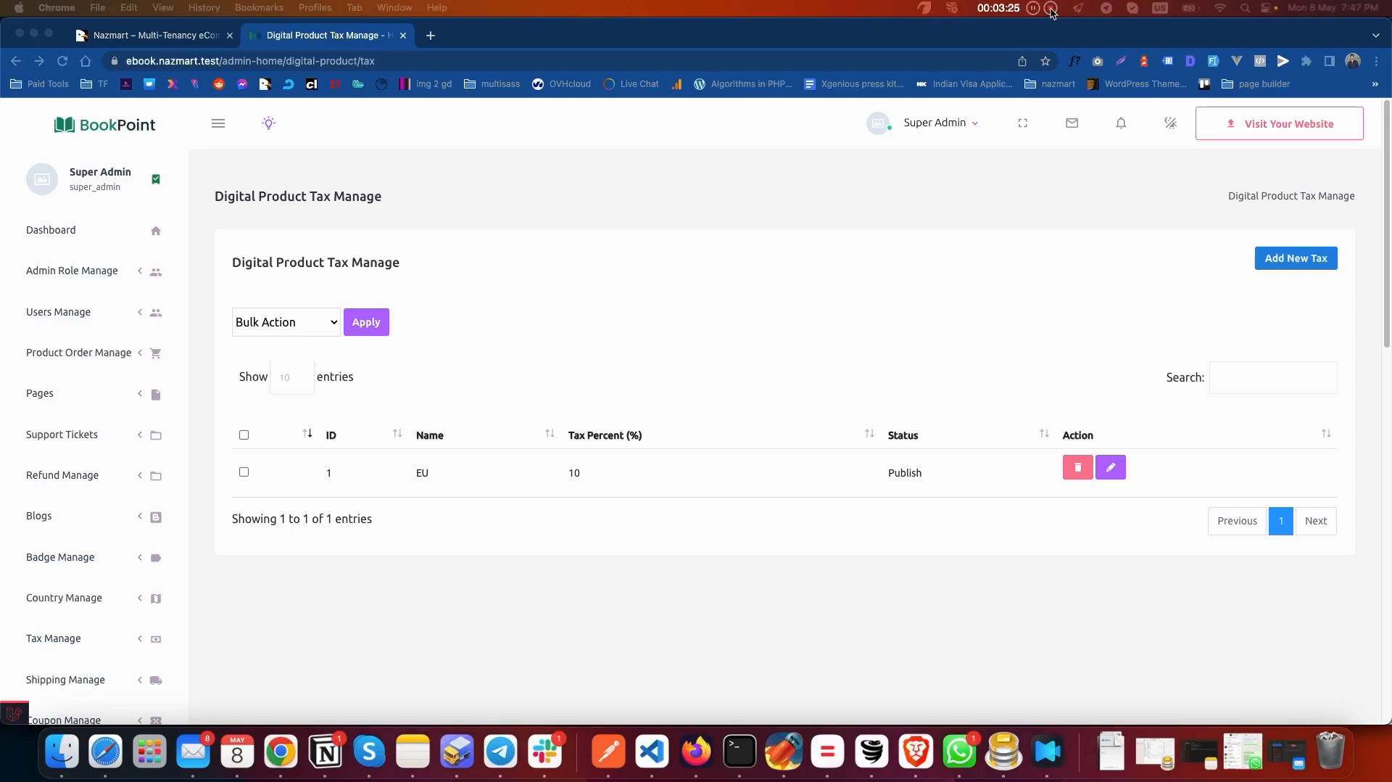